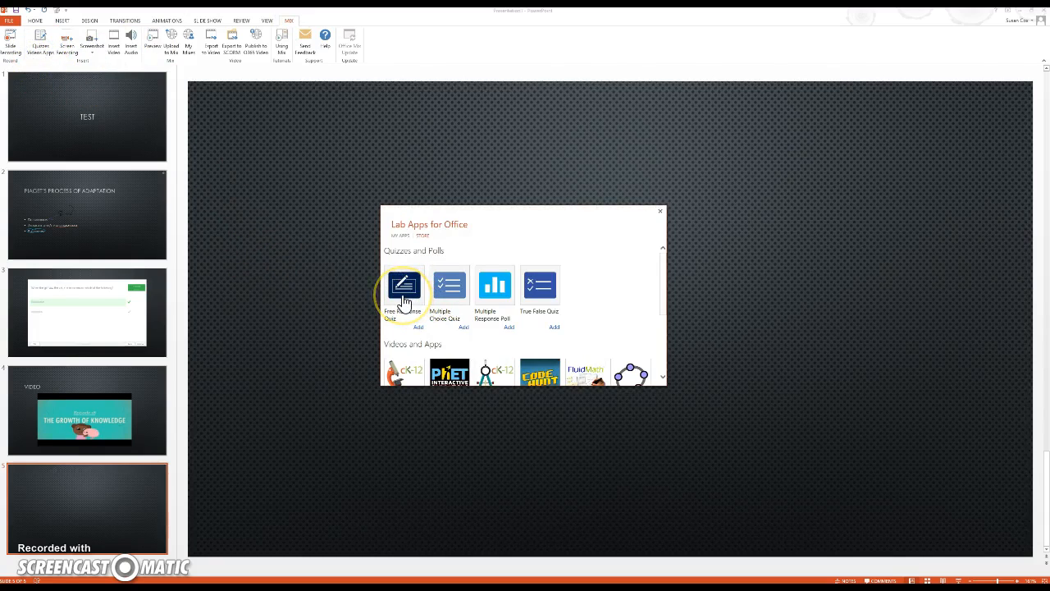
# Step: Insert a Free Response Quiz on slide 5 with the question "In which stage is a child most likely to put things in her mouth?"
pyautogui.click(404, 302)
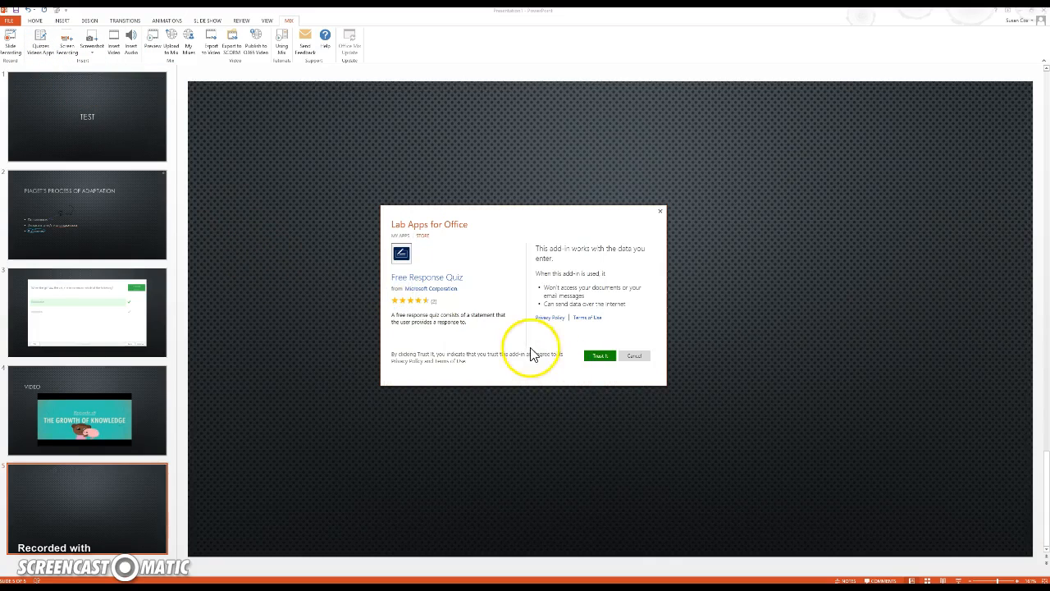
pyautogui.click(603, 359)
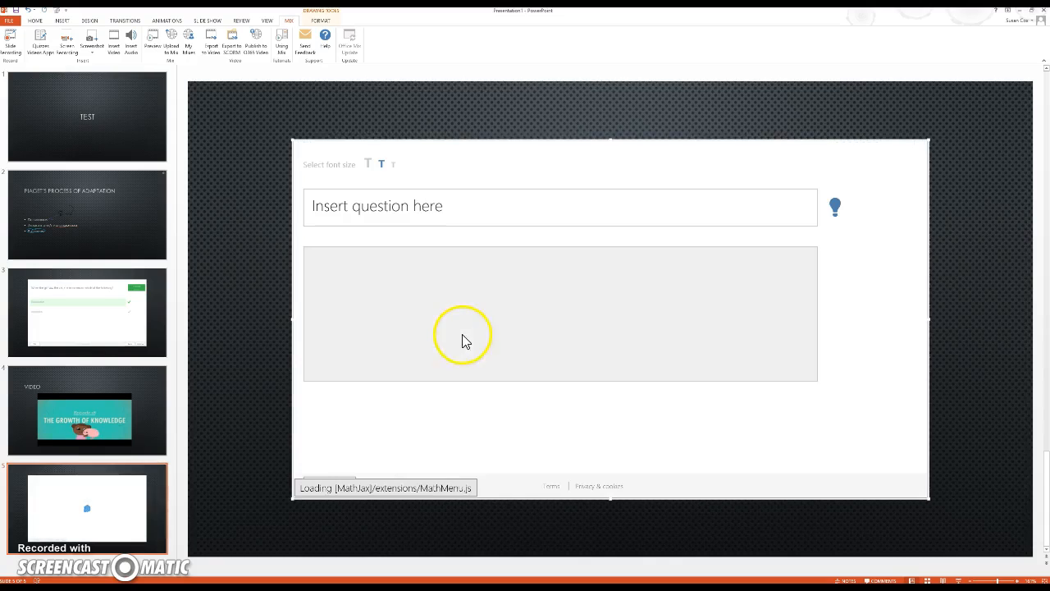
pyautogui.moveTo(457, 206); pyautogui.dragTo(282, 209)
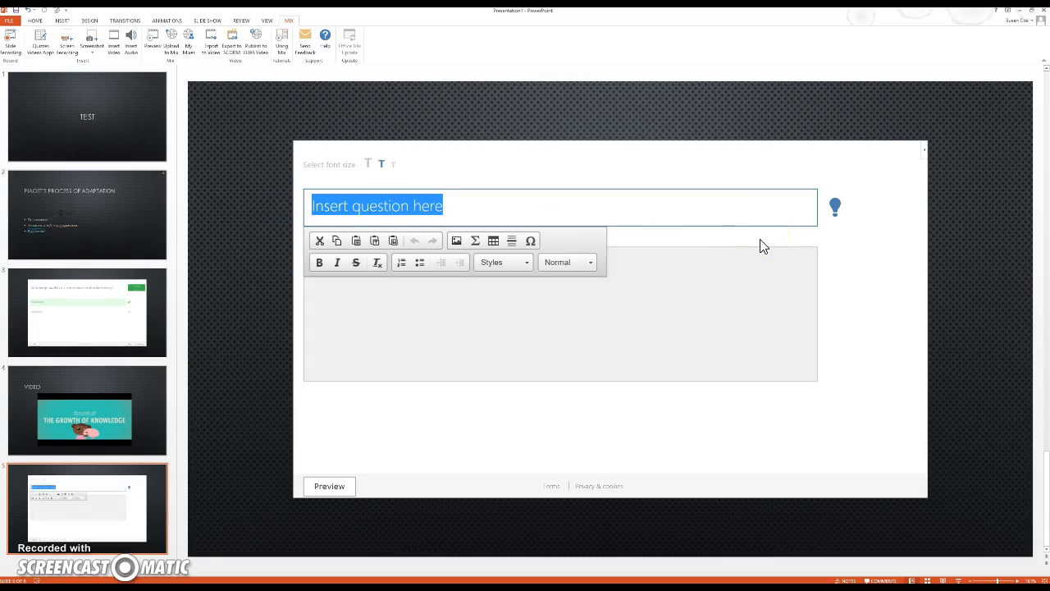
pyautogui.write('In which stage is')
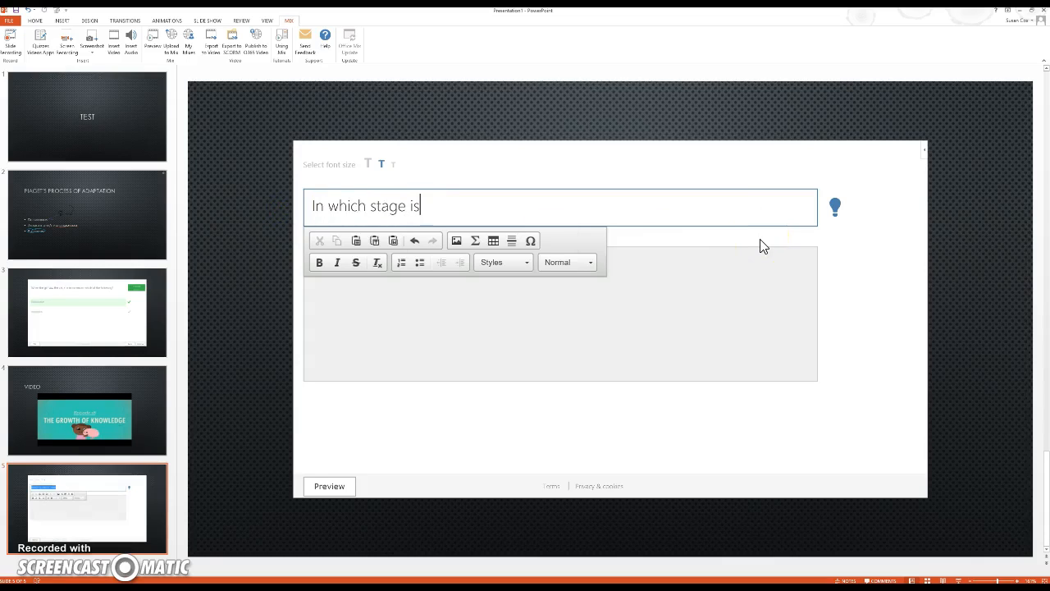
pyautogui.write(' a child most lik')
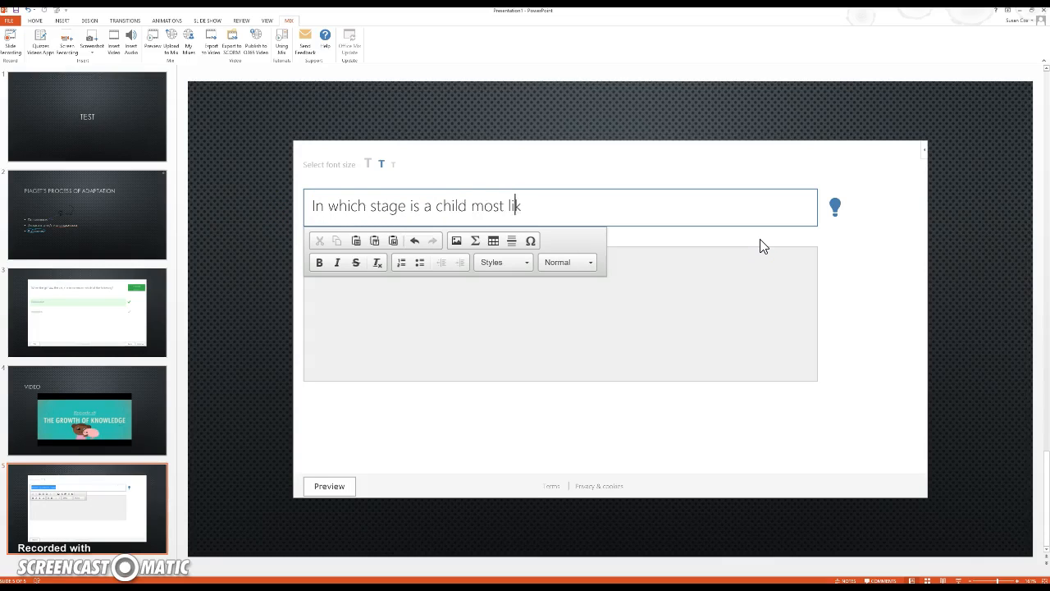
pyautogui.write('ely to put thing')
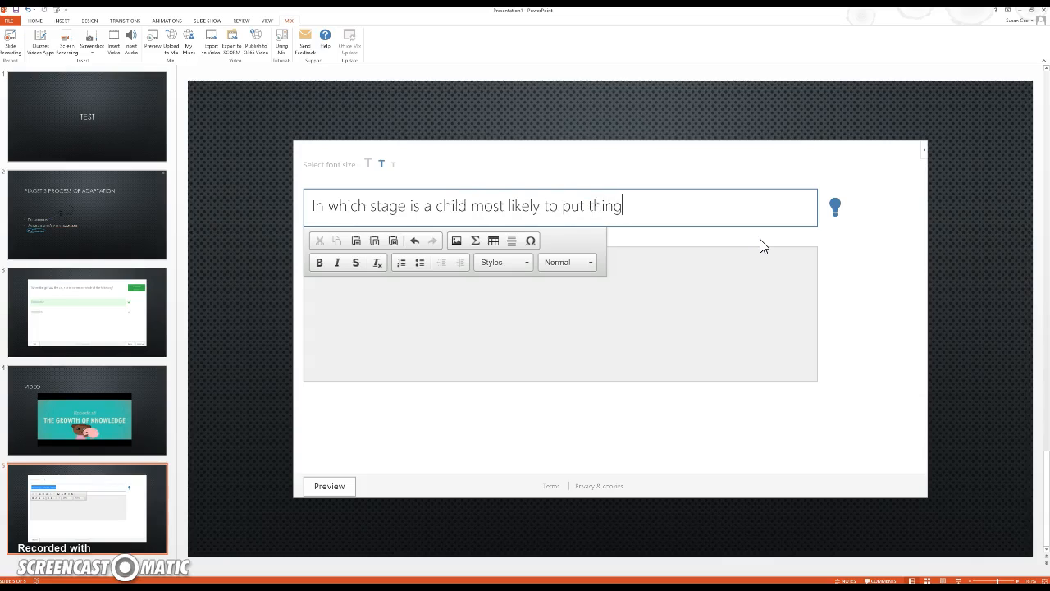
pyautogui.write('s in her mouth?')
pyautogui.click(721, 305)
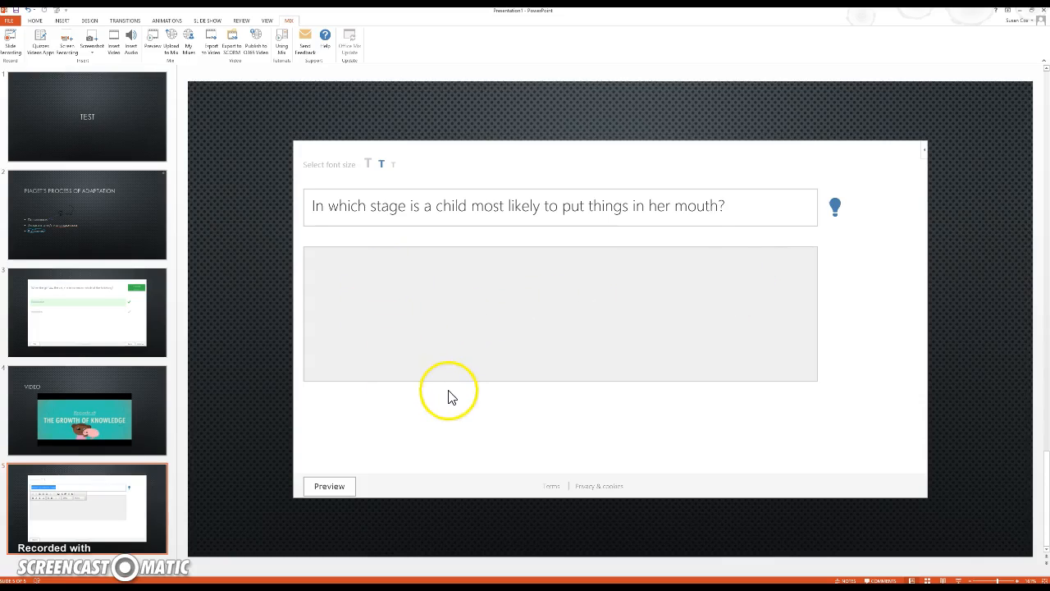
# Step: Preview the free response quiz and submit "Blah" as a test answer
pyautogui.click(330, 487)
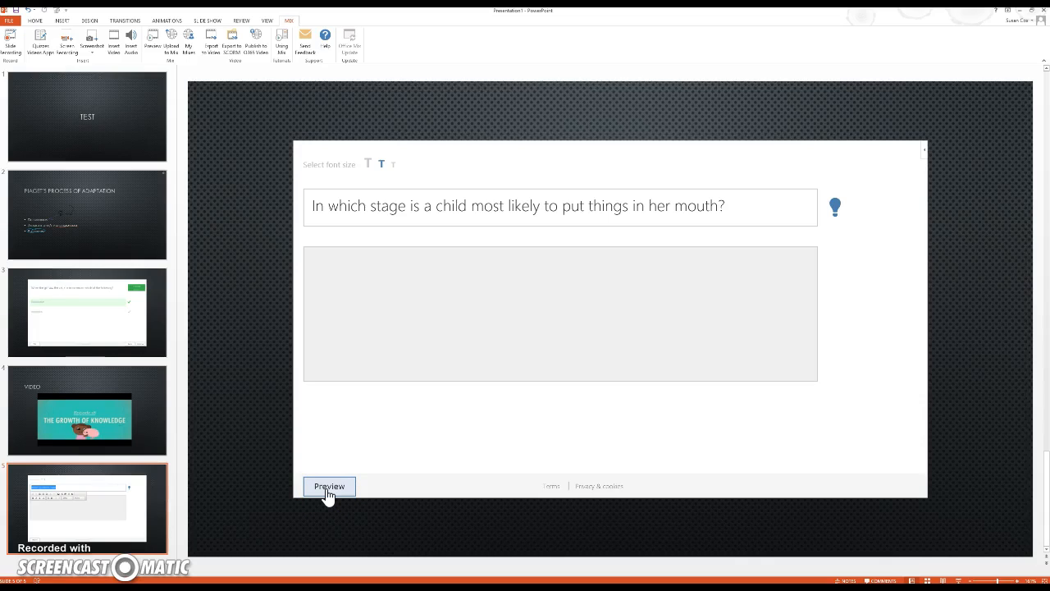
pyautogui.click(328, 487)
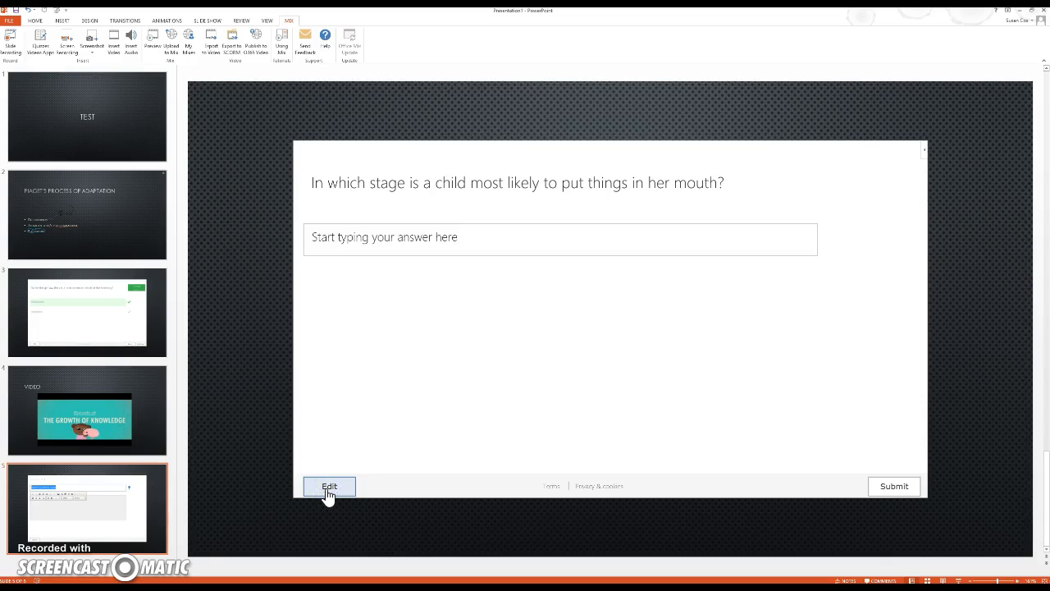
pyautogui.click(496, 244)
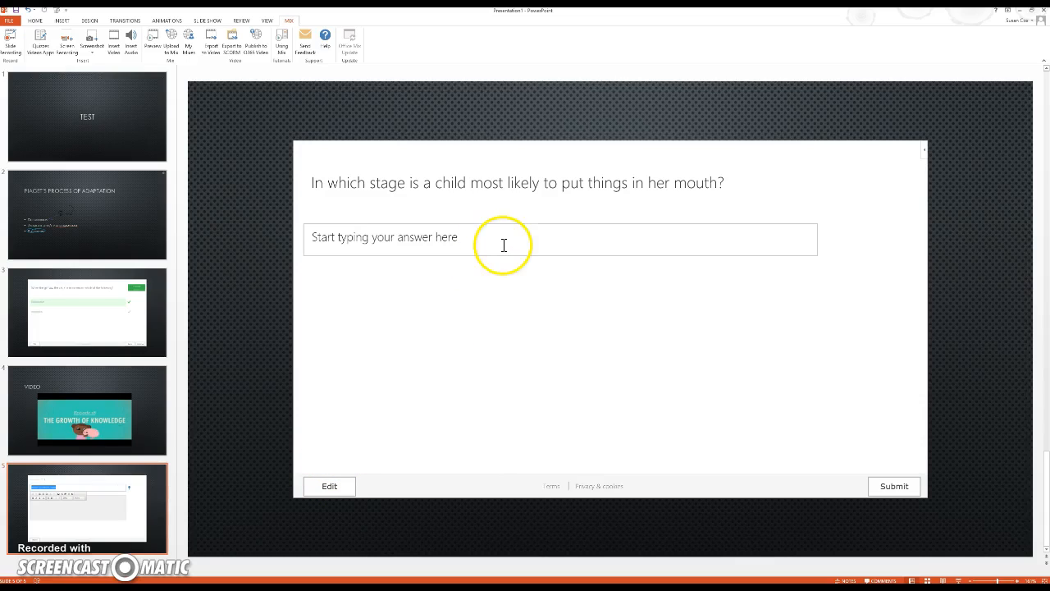
pyautogui.moveTo(509, 244); pyautogui.dragTo(263, 252)
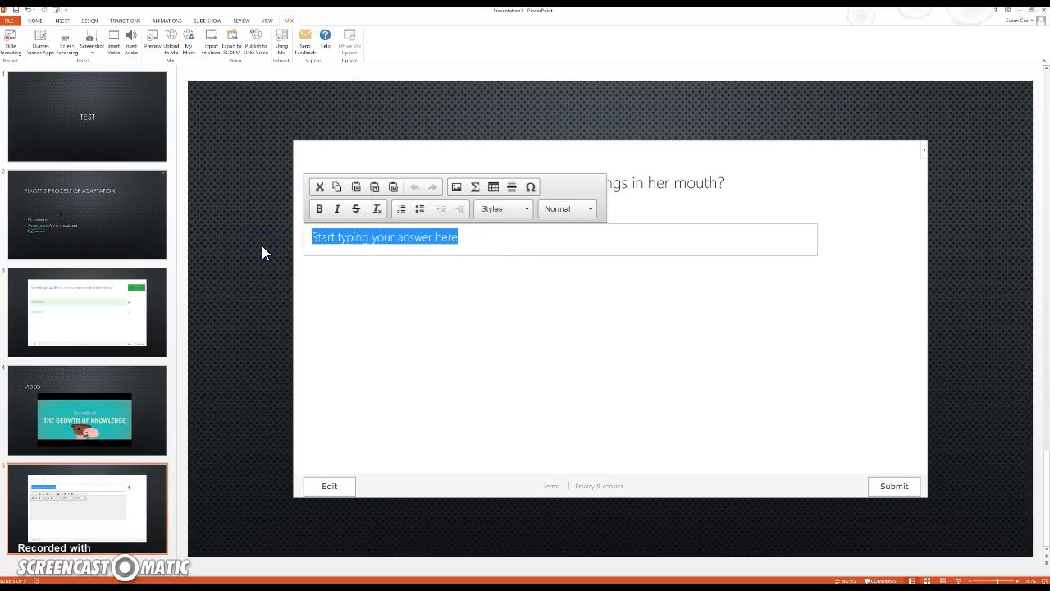
pyautogui.write('Blah')
pyautogui.click(892, 485)
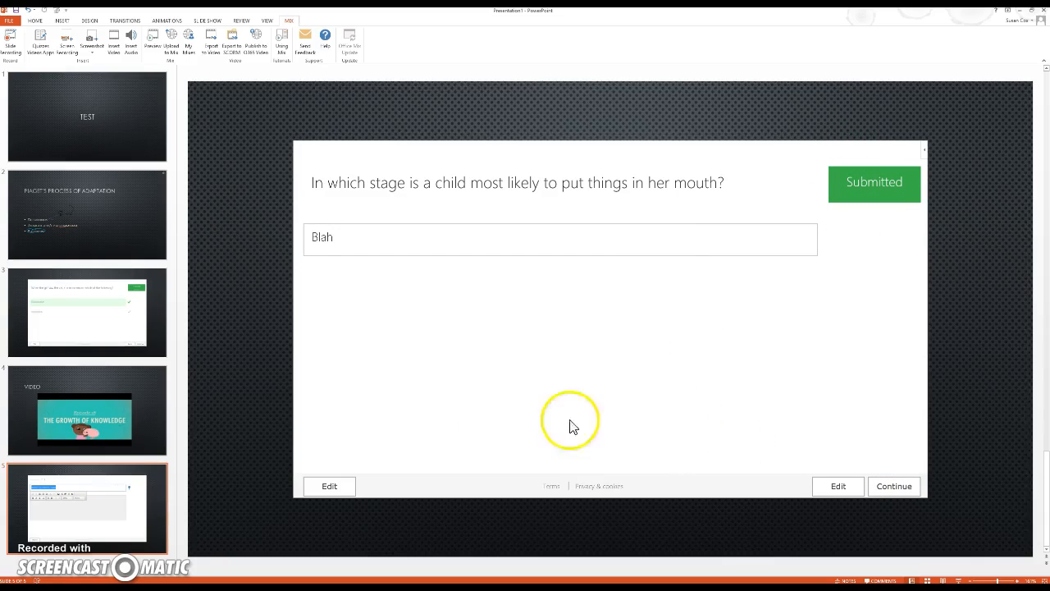
pyautogui.click(218, 468)
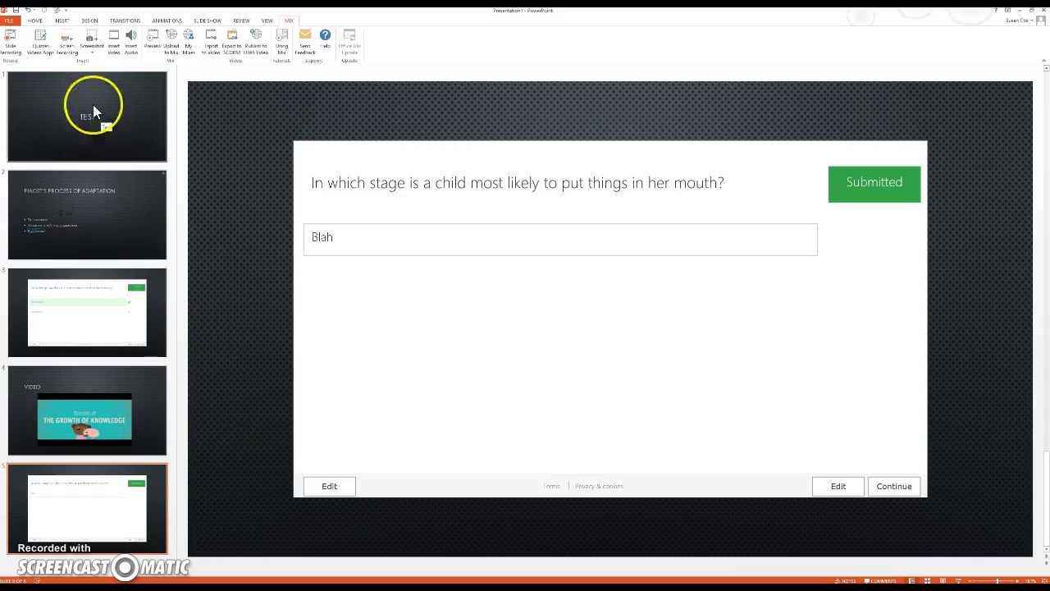
# Step: Add a blank slide after the free response quiz slide
pyautogui.click(34, 20)
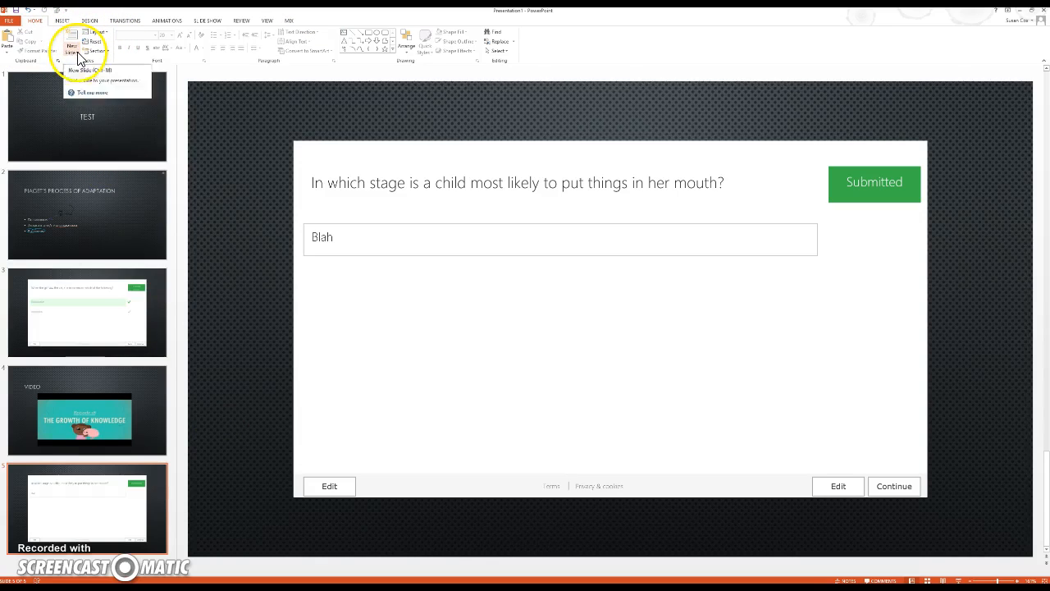
pyautogui.click(77, 53)
pyautogui.click(90, 141)
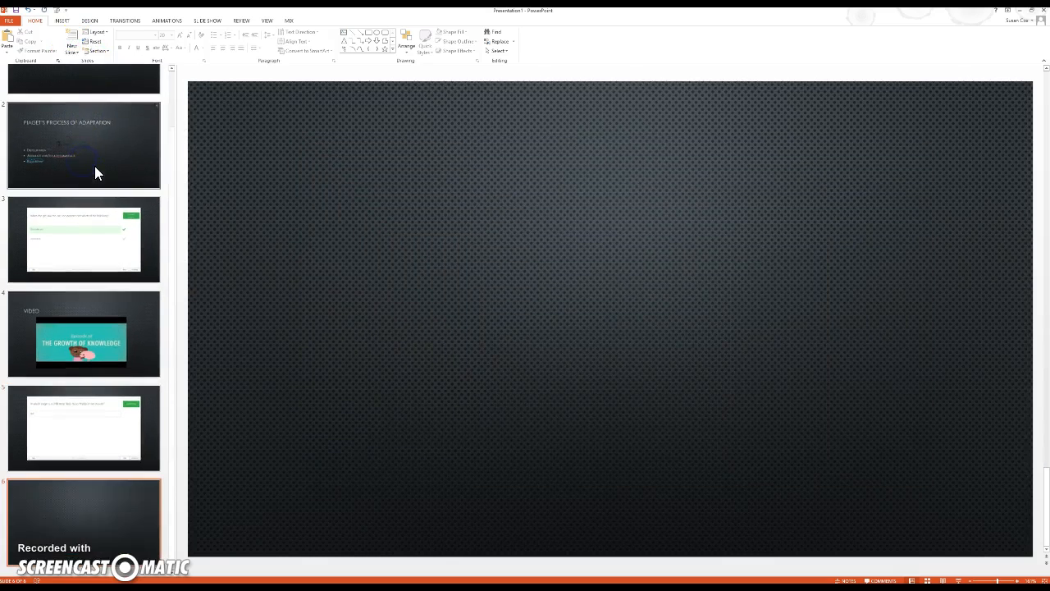
# Step: Insert the Web Viewer app from the Lab Apps store on the blank slide 6 and trust it
pyautogui.click(289, 22)
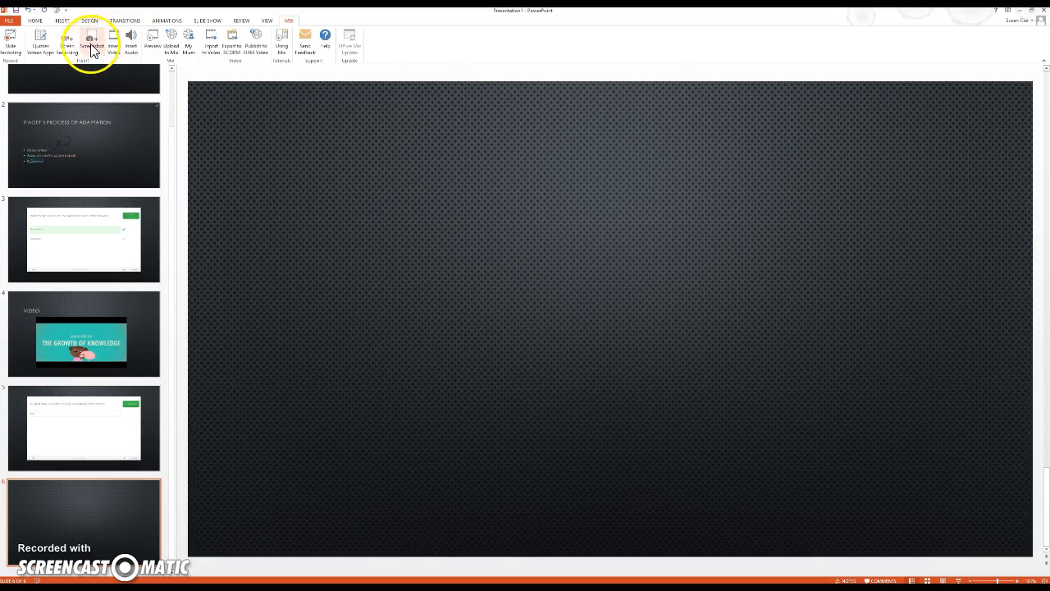
pyautogui.click(44, 53)
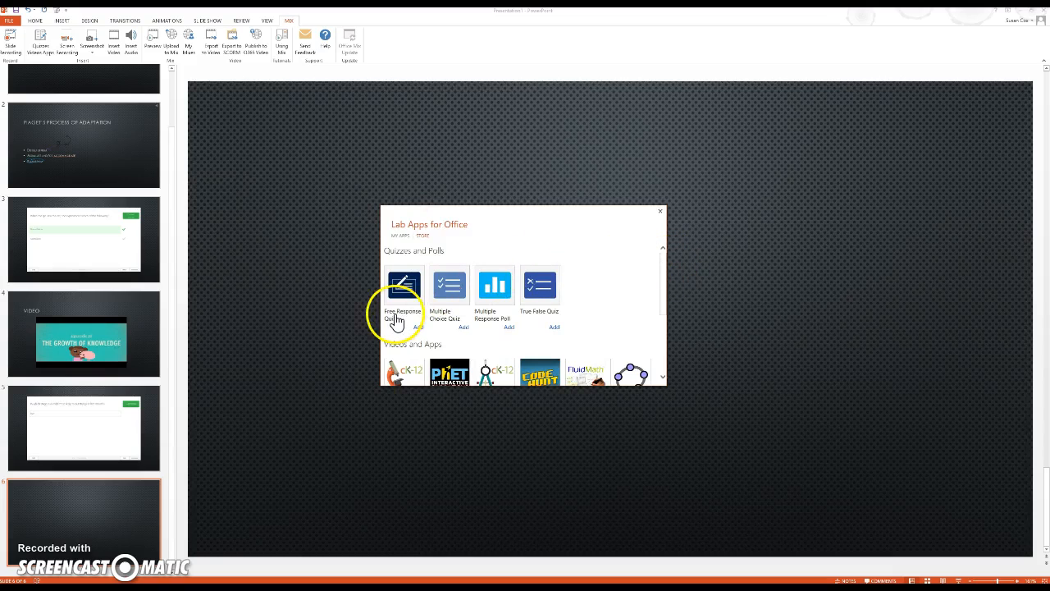
pyautogui.moveTo(663, 290); pyautogui.dragTo(663, 333)
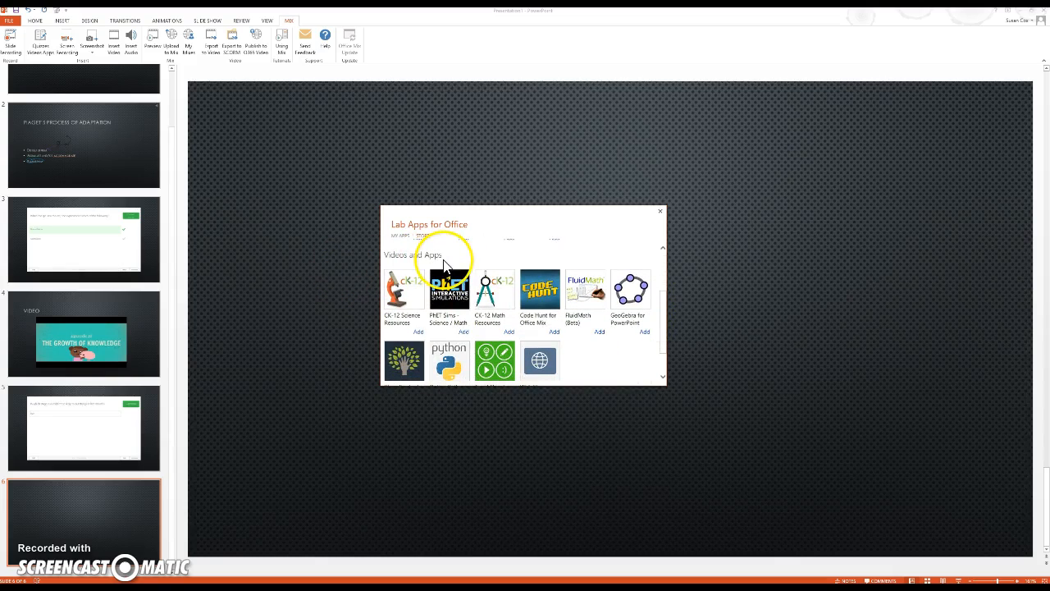
pyautogui.moveTo(667, 306); pyautogui.dragTo(662, 328)
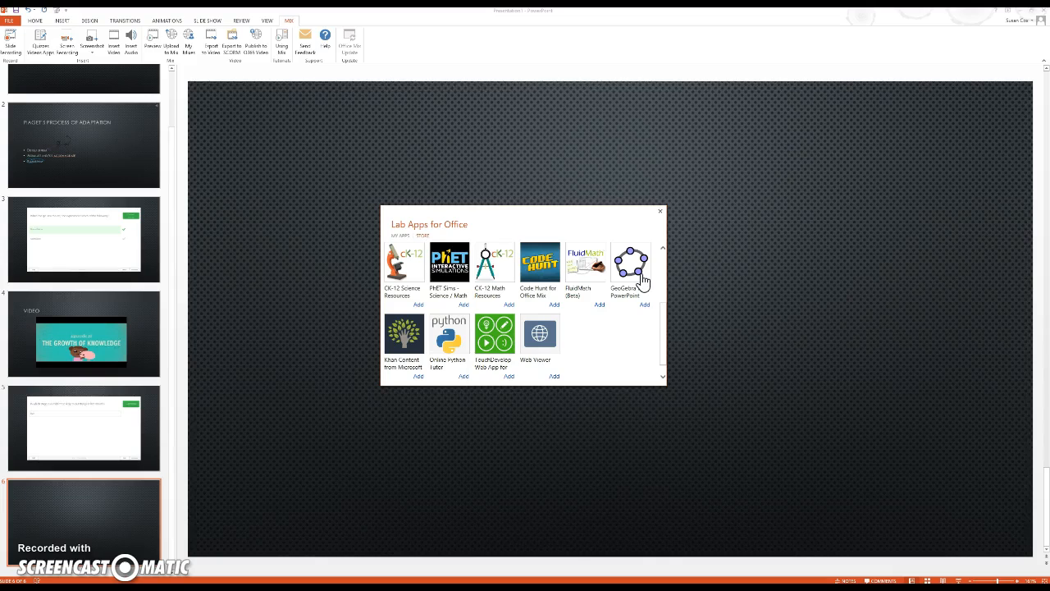
pyautogui.click(553, 378)
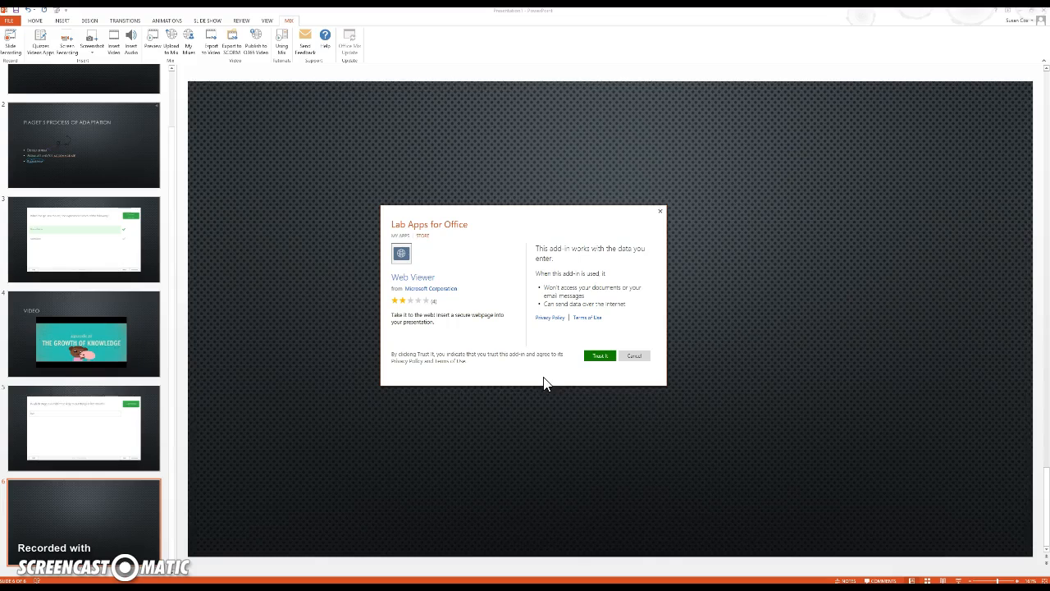
pyautogui.click(601, 358)
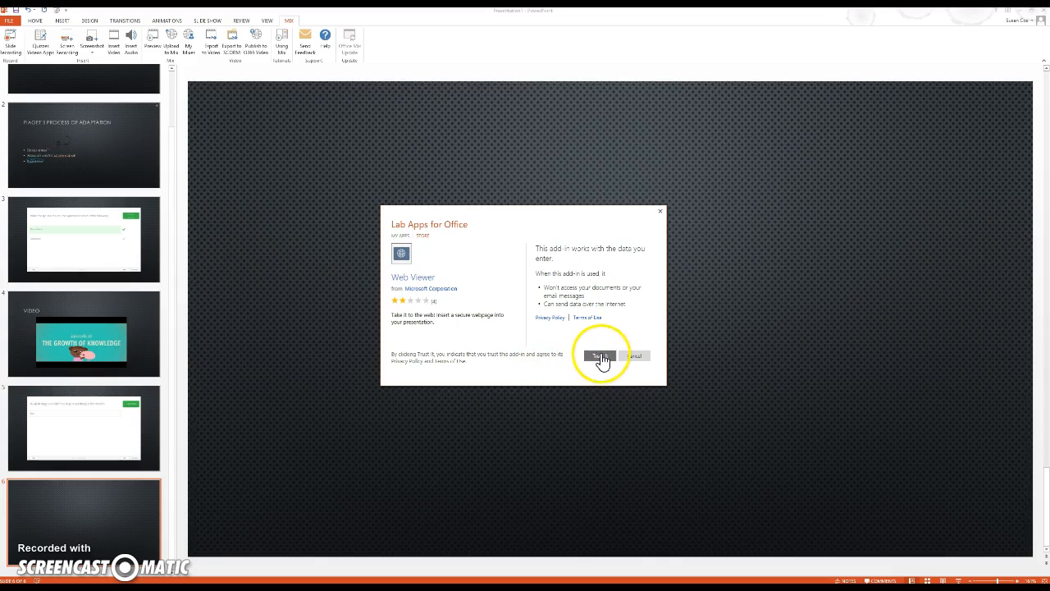
pyautogui.click(601, 357)
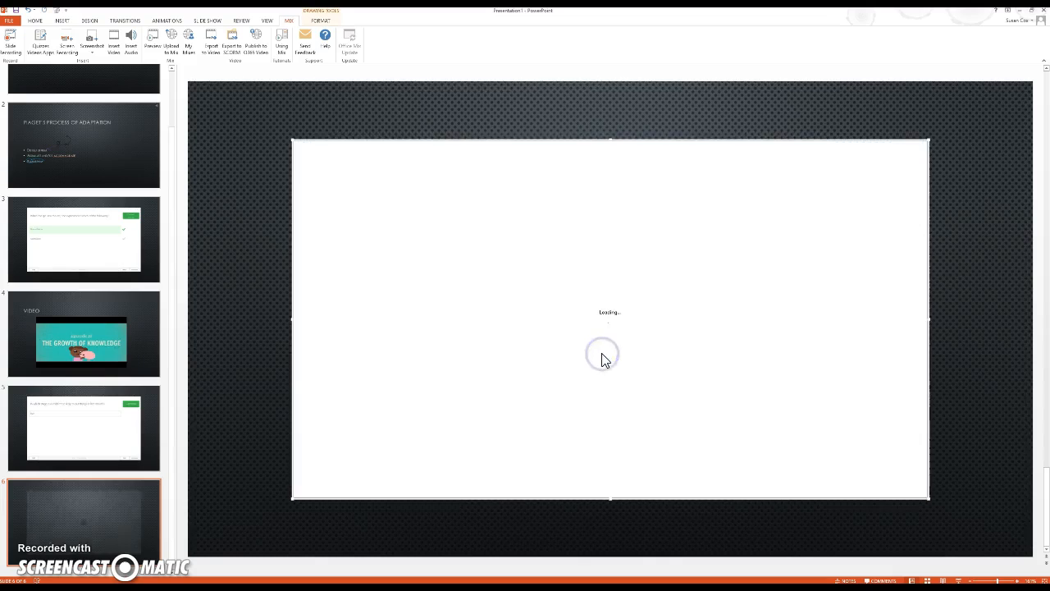
pyautogui.click(491, 267)
pyautogui.moveTo(491, 268); pyautogui.dragTo(439, 264)
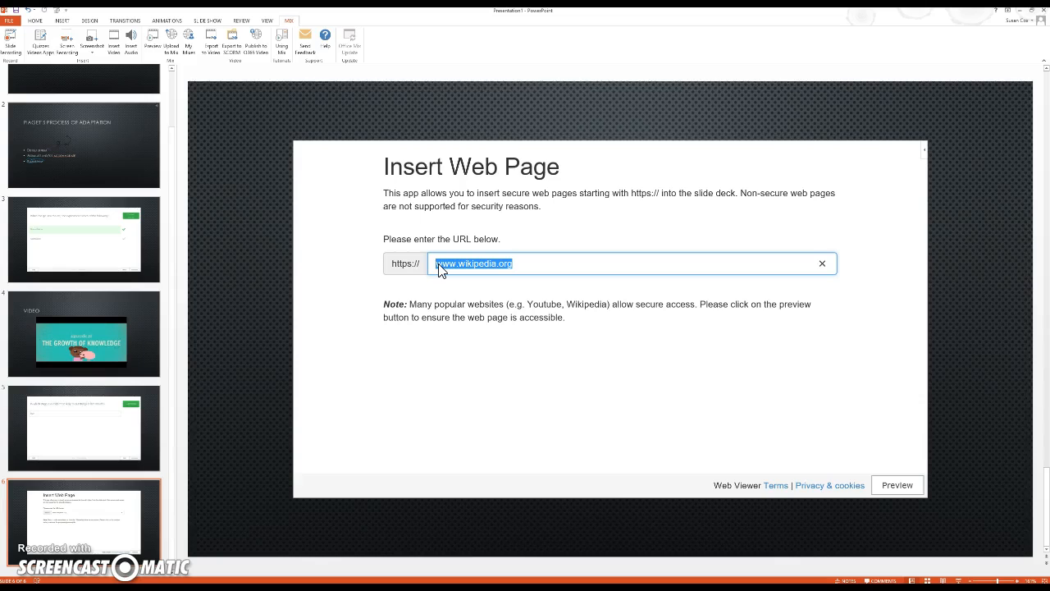
pyautogui.write('www.padlet.com')
pyautogui.click(449, 262)
pyautogui.press('Return')
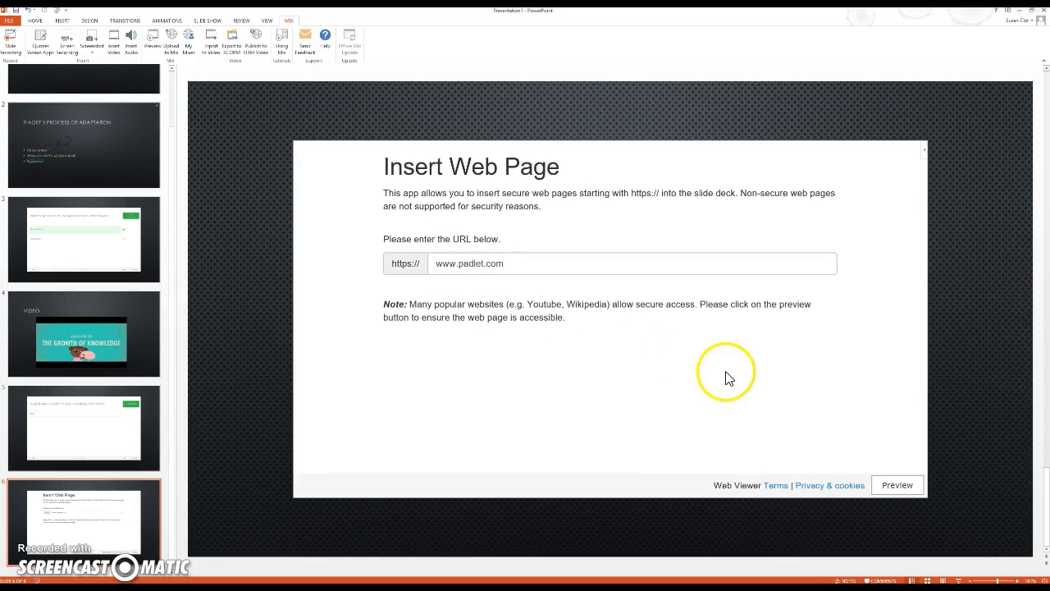
pyautogui.click(897, 480)
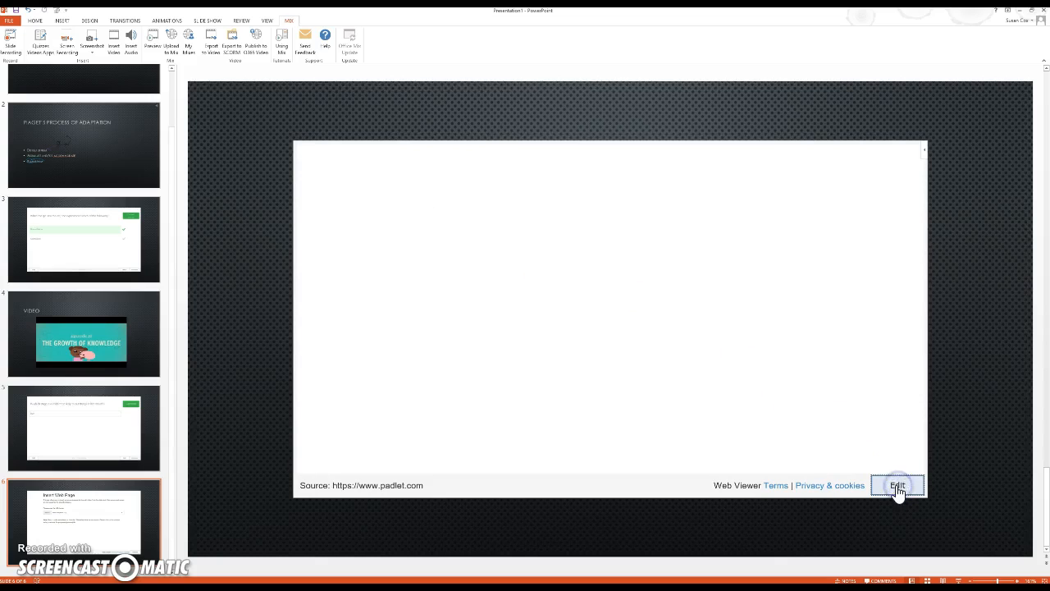